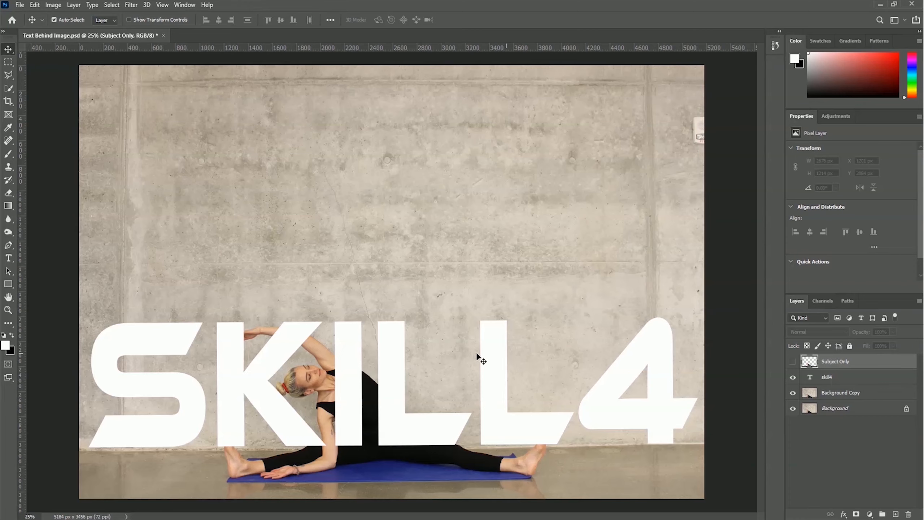
Show the Subject Only layer above the text to preview the finished text-behind-subject effect.
left_click(793, 362)
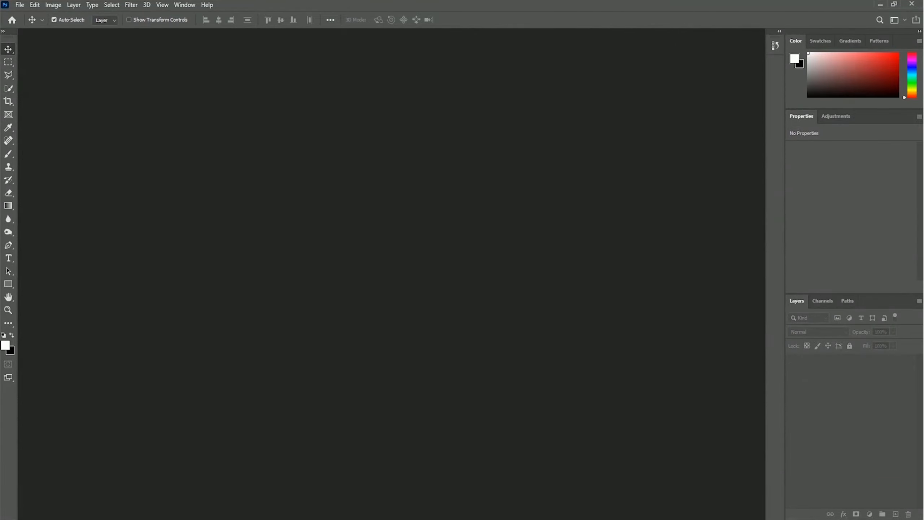
Open the image katee-lue-SxR5wZYaOtg-unsplash from the 07 Selection and Masking folder.
left_click(20, 4)
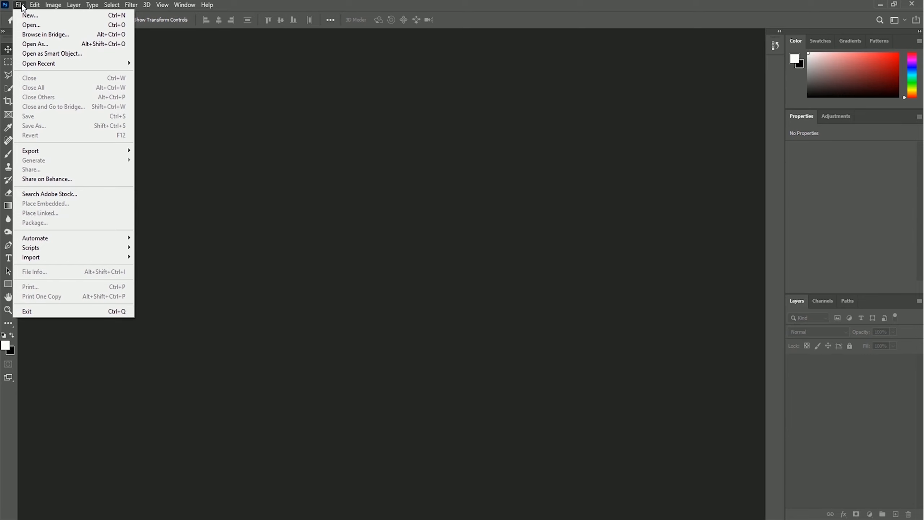
left_click(70, 26)
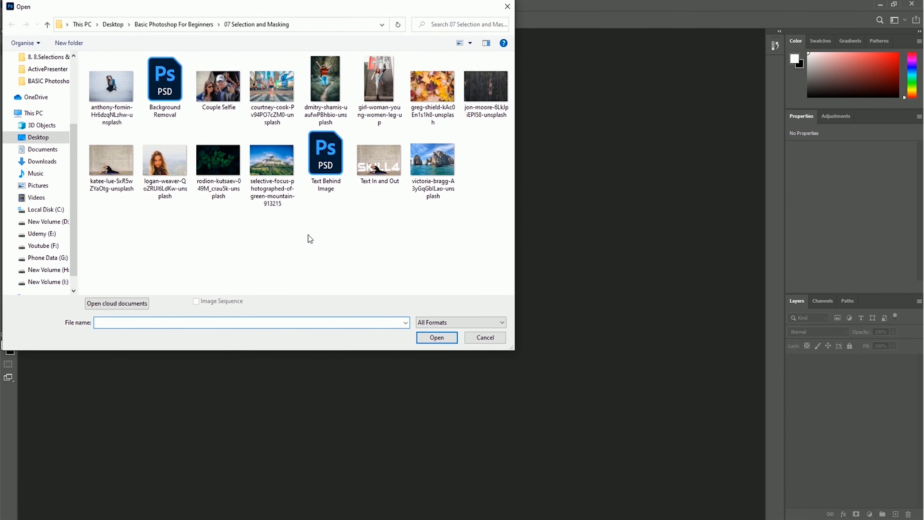
left_click(112, 180)
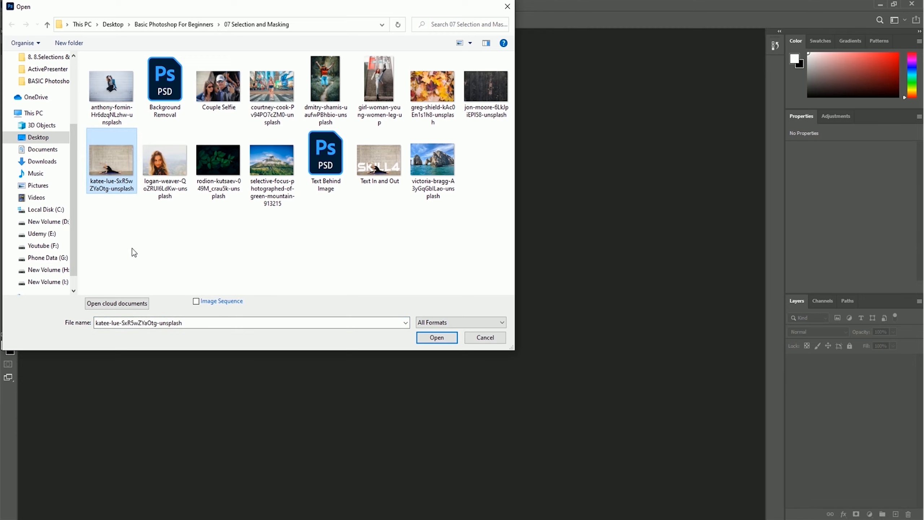
left_click(436, 338)
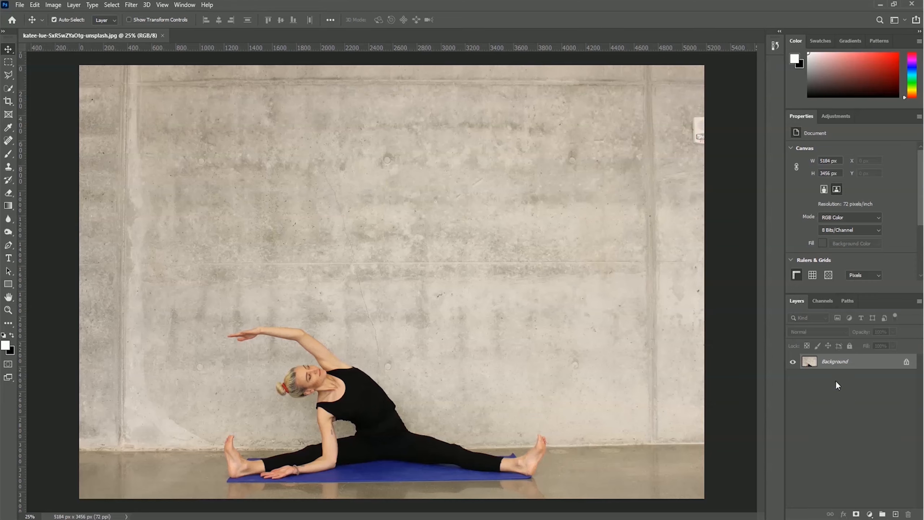
Duplicate the Background layer under the name "Background 2".
right_click(842, 363)
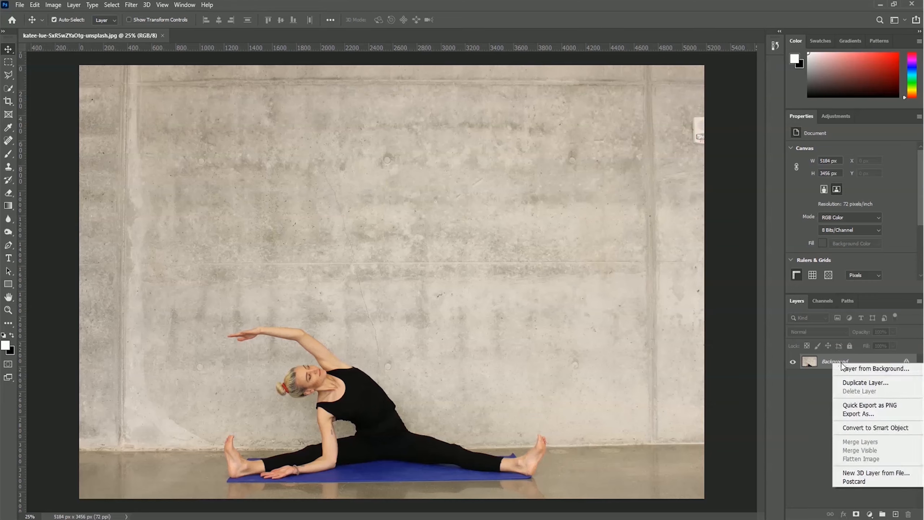
left_click(887, 384)
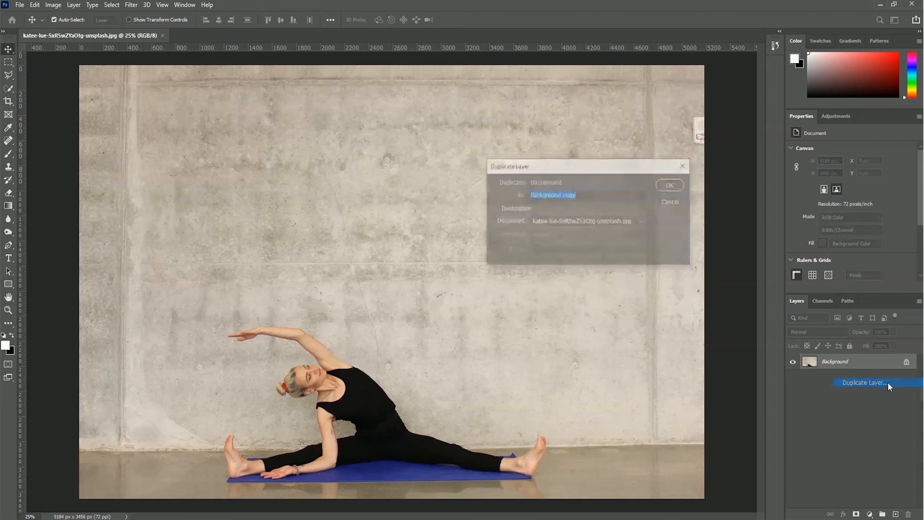
left_click(596, 193)
key("BackSpace")
key("BackSpace")
key("BackSpace")
key("BackSpace")
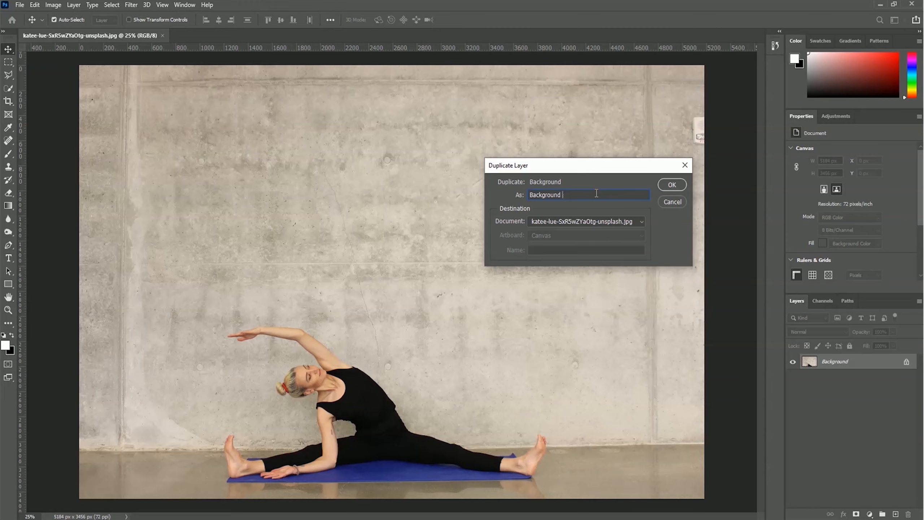
type("2")
left_click(673, 185)
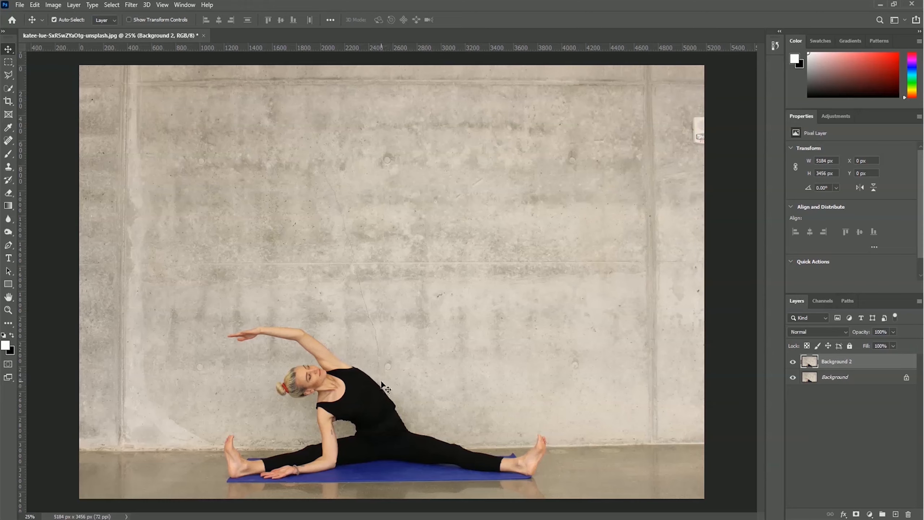
Add a text layer reading "SKILL4" across the stretching woman and commit it.
left_click(9, 258)
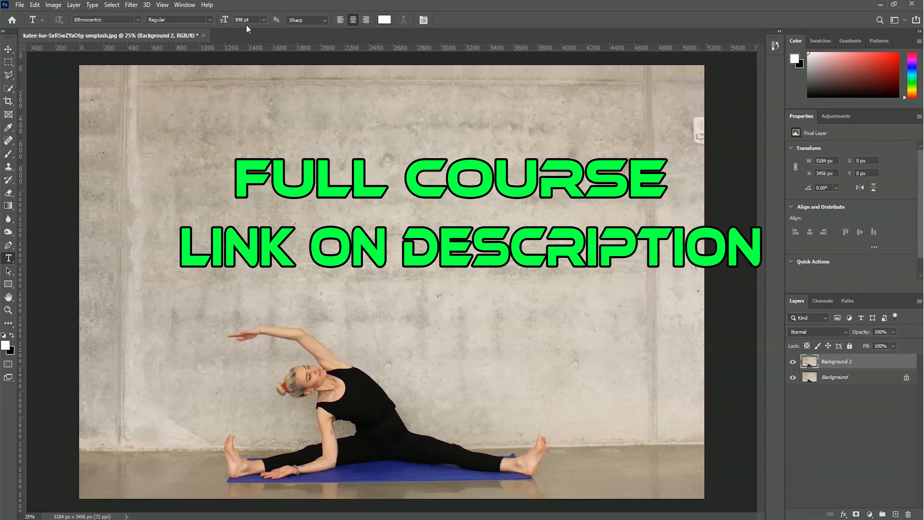
left_click(416, 400)
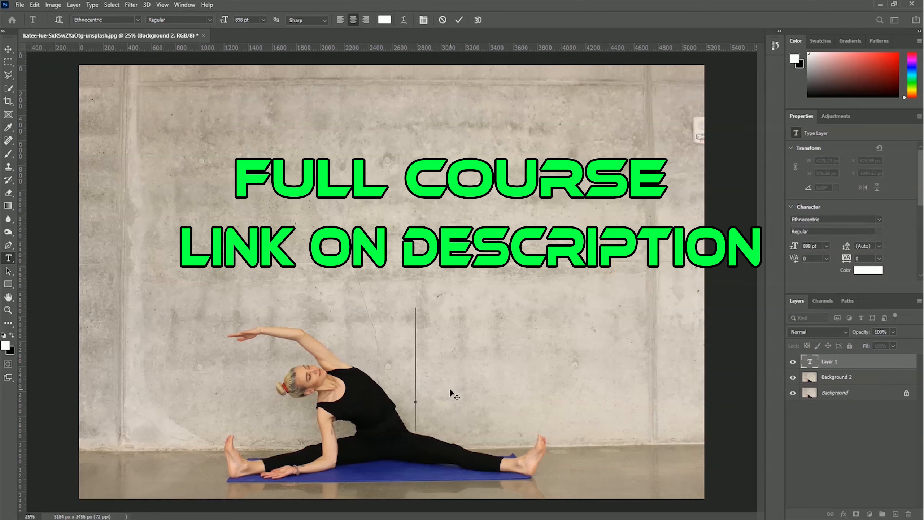
type("SKILL4")
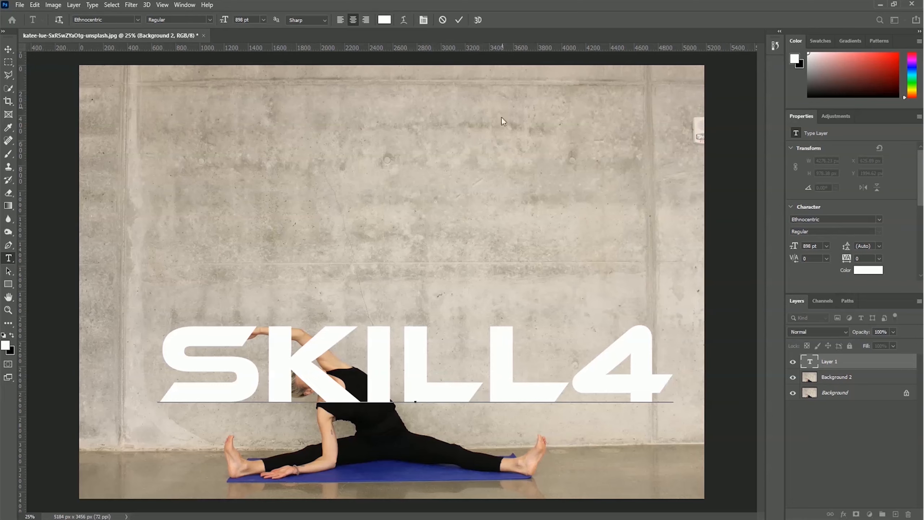
left_click(458, 19)
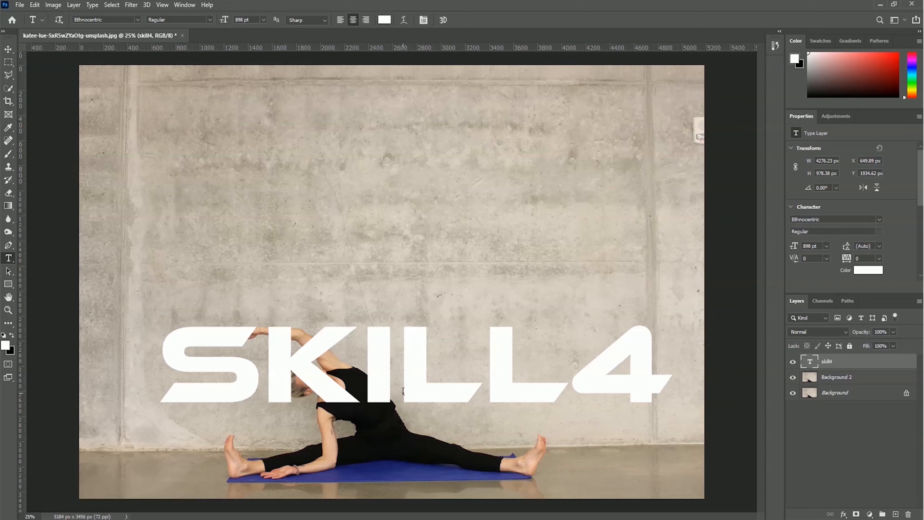
Free-transform the SKILL4 text to the full canvas width and about 1762 px high, placing it low over the woman at about Y 1643 px.
key("ctrl+t")
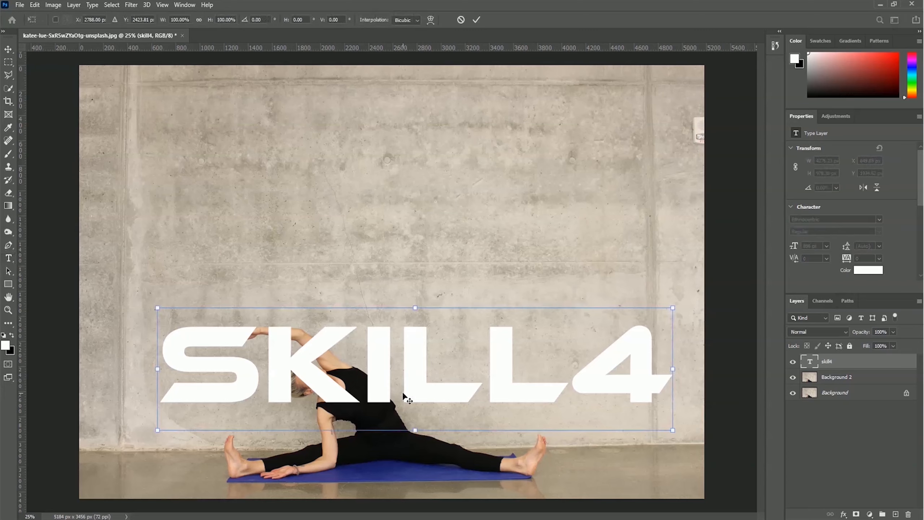
left_click_drag(157, 370, 66, 370)
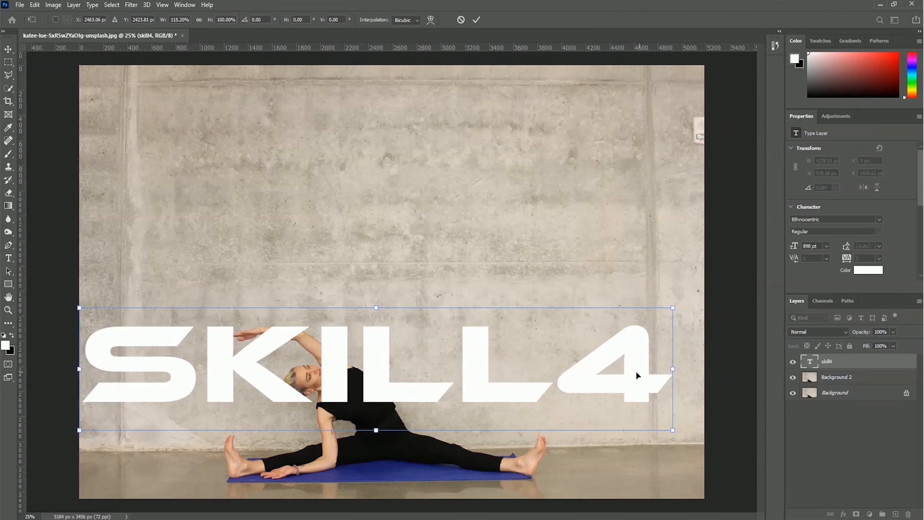
left_click_drag(670, 369, 697, 369)
left_click_drag(387, 430, 380, 477)
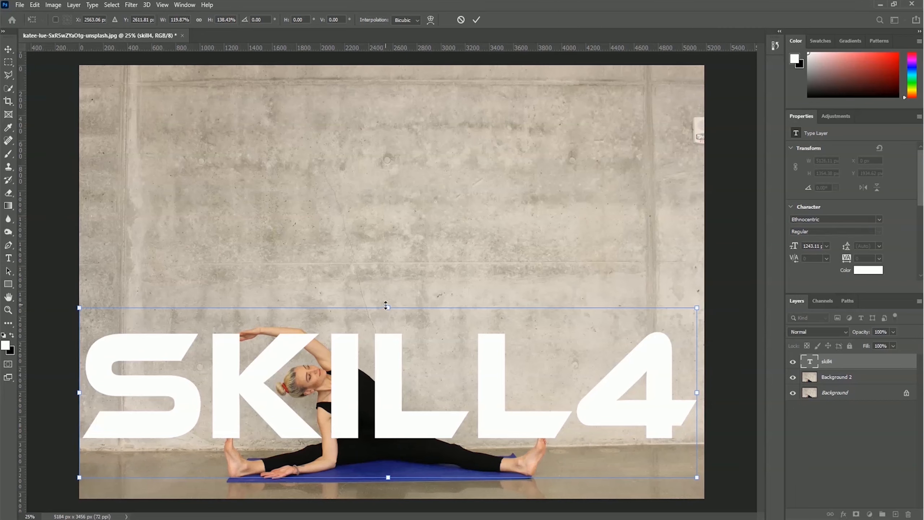
left_click_drag(383, 307, 383, 241)
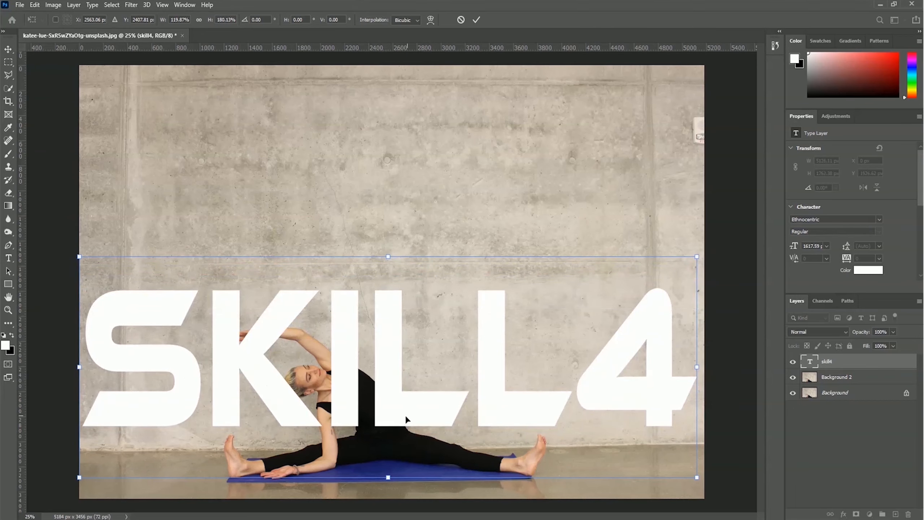
left_click_drag(407, 417, 408, 431)
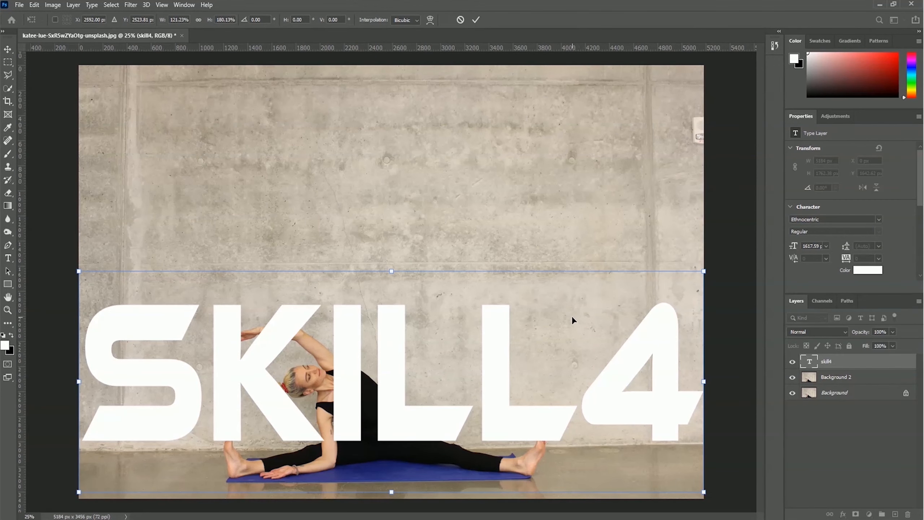
left_click(475, 20)
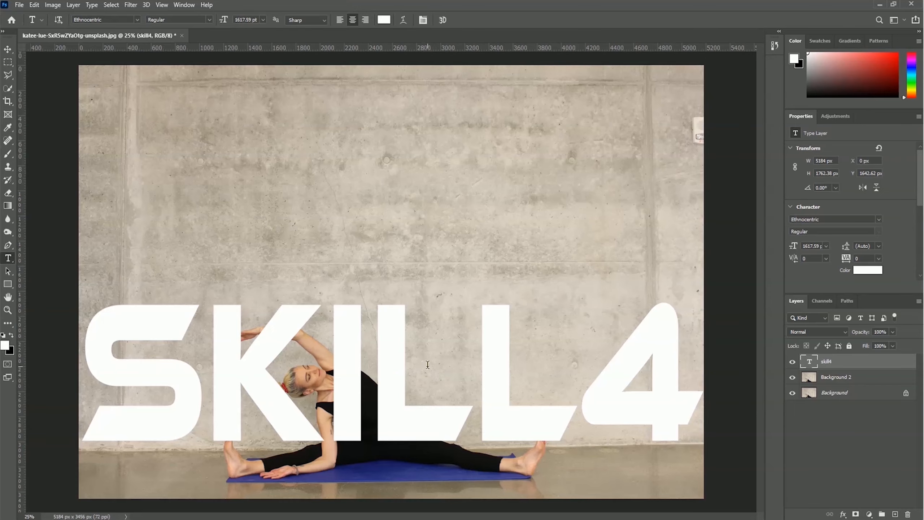
key("v")
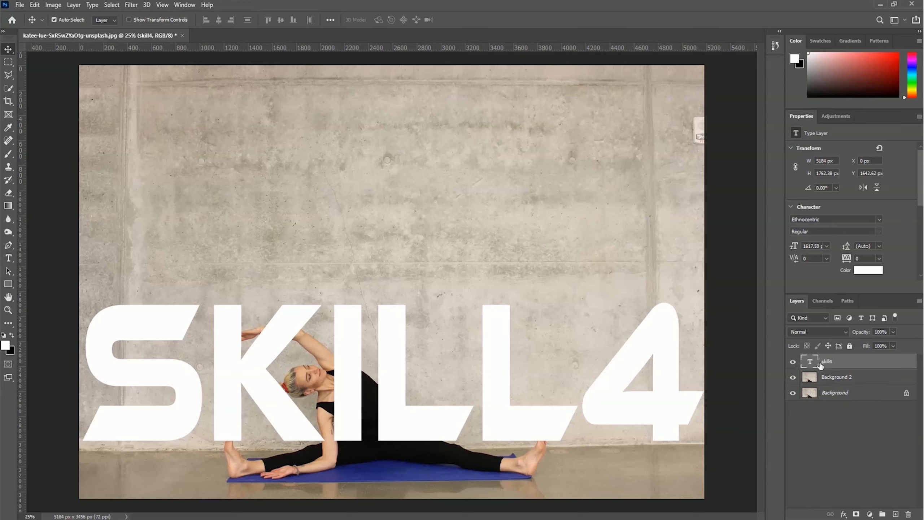
Hide the skill4 text layer and select the woman's whole body on Background 2 with the Quick Selection tool.
left_click(793, 362)
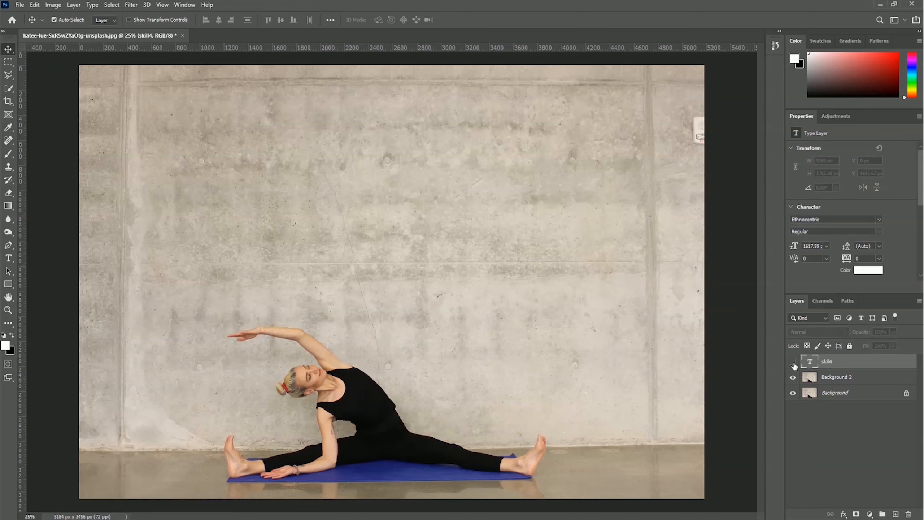
left_click(837, 383)
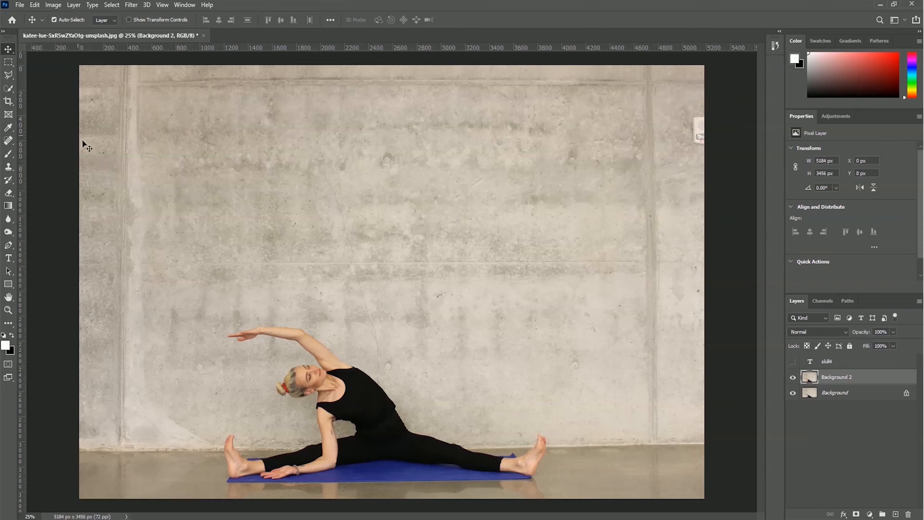
left_click(9, 88)
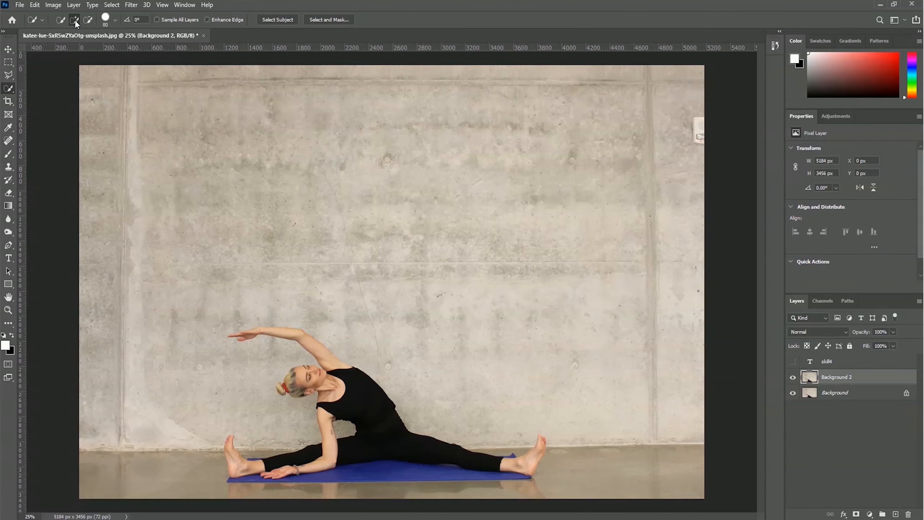
left_click(414, 445)
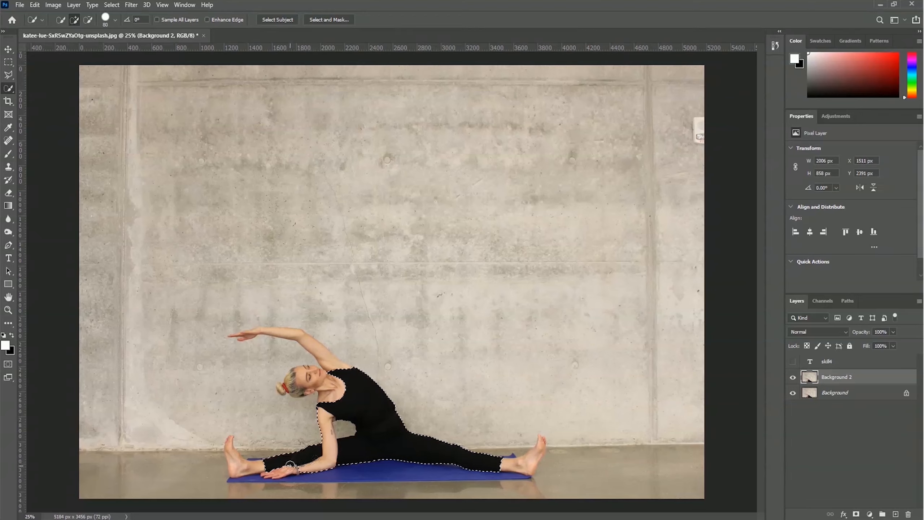
left_click_drag(290, 465, 273, 466)
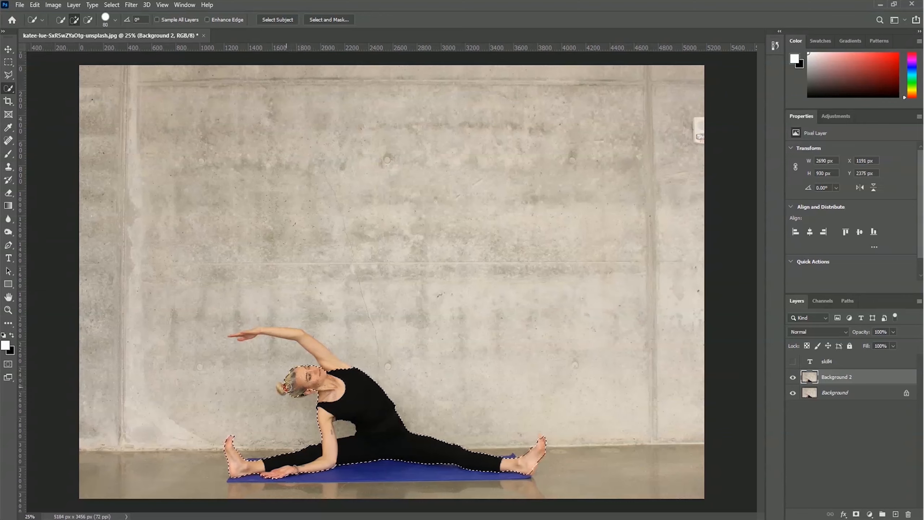
left_click(329, 360)
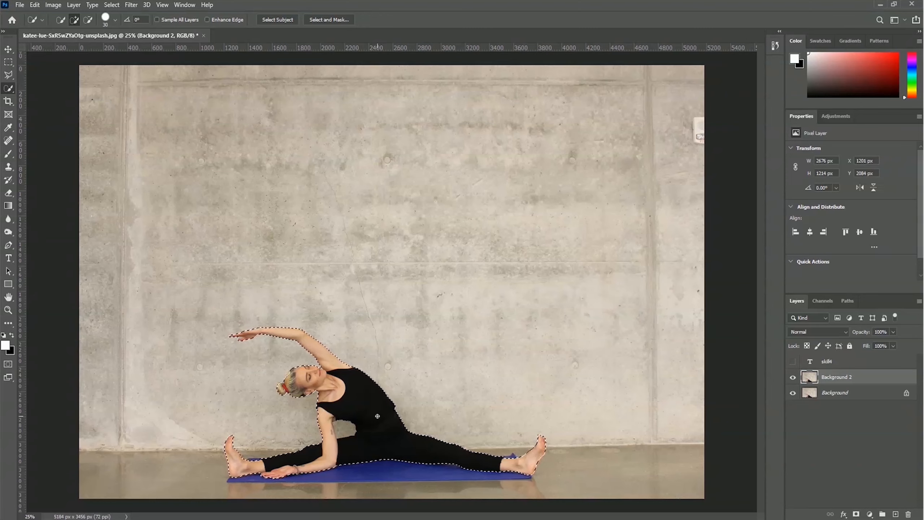
Add a layer mask to Background 2 from the selection and check the cutout by hiding and reshowing the Background layer.
left_click(857, 514)
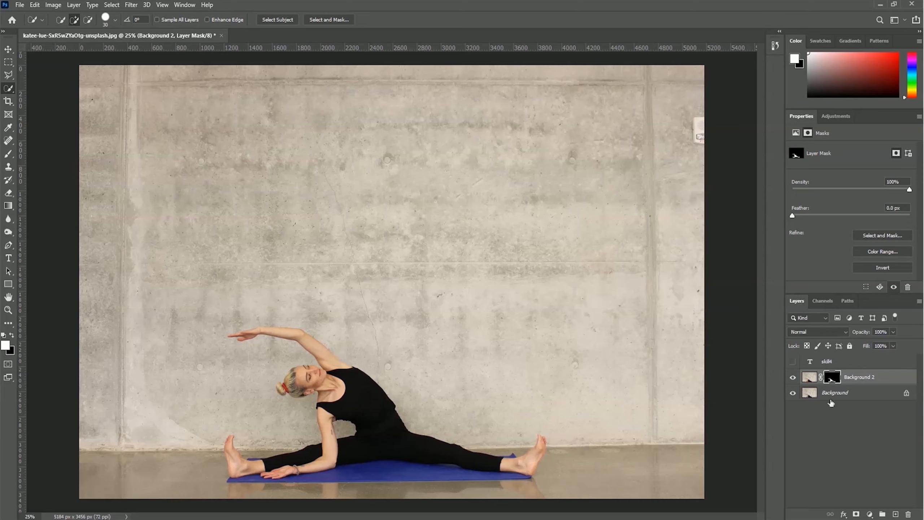
left_click(793, 393)
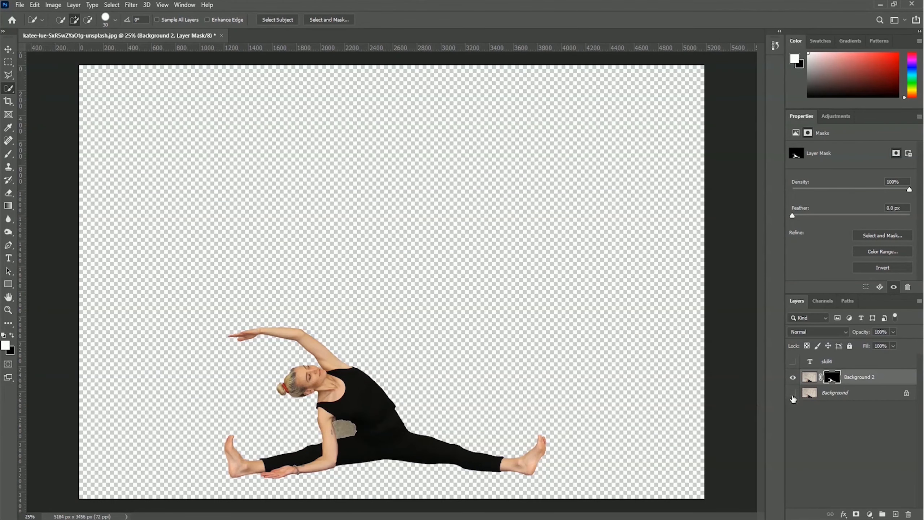
left_click(793, 393)
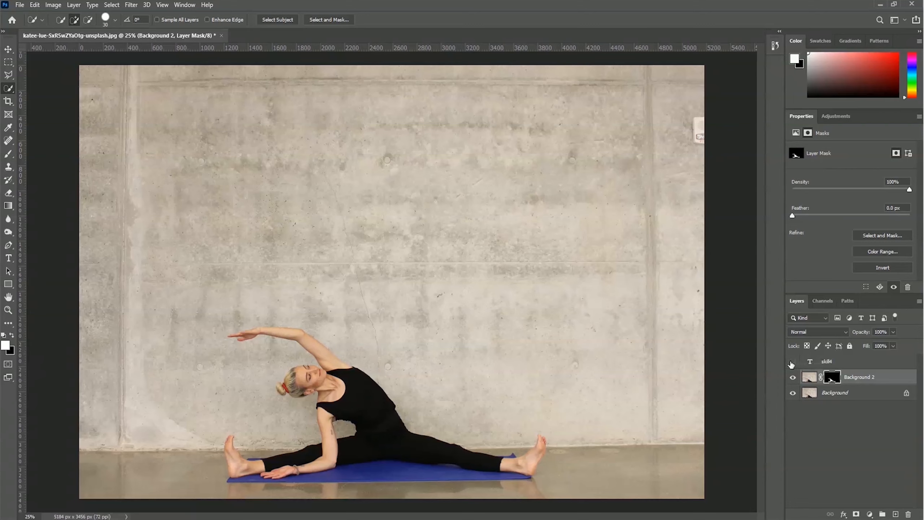
Show the skill4 text layer again and move it between Background 2 and Background so it sits behind the woman.
left_click(792, 362)
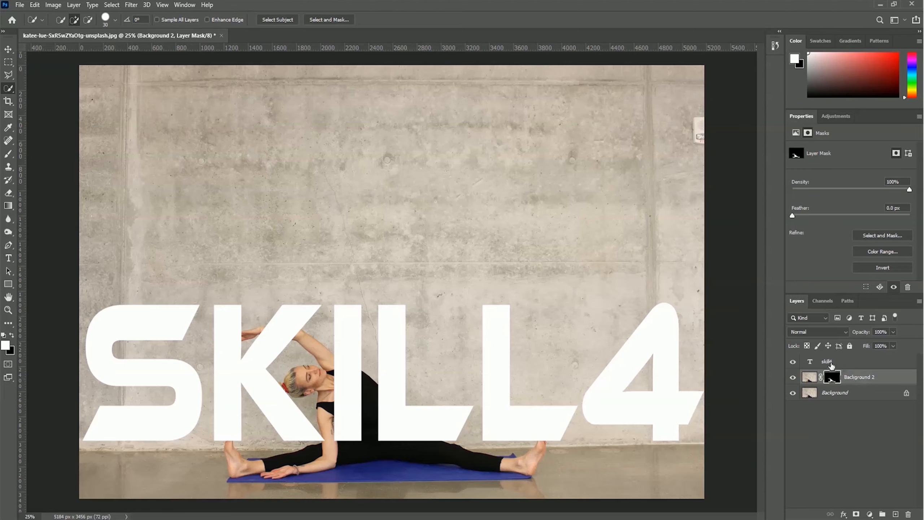
left_click(845, 364)
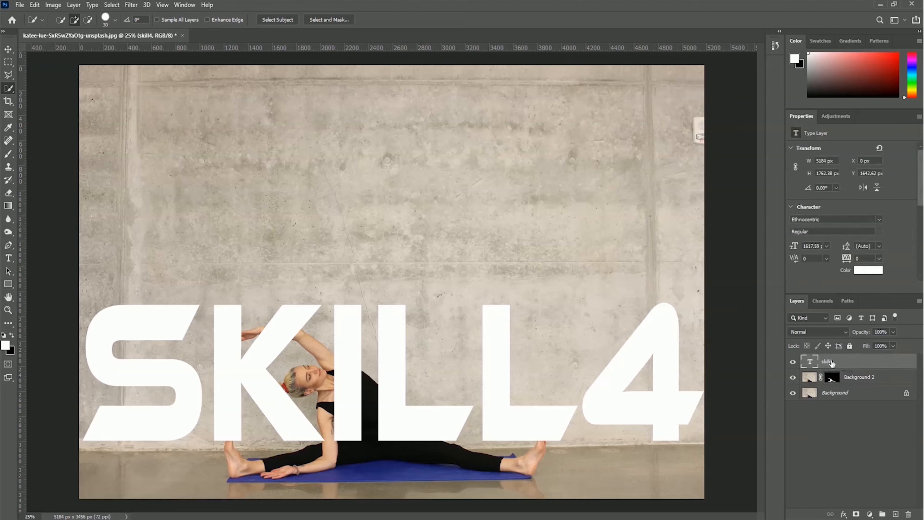
left_click_drag(831, 363, 832, 383)
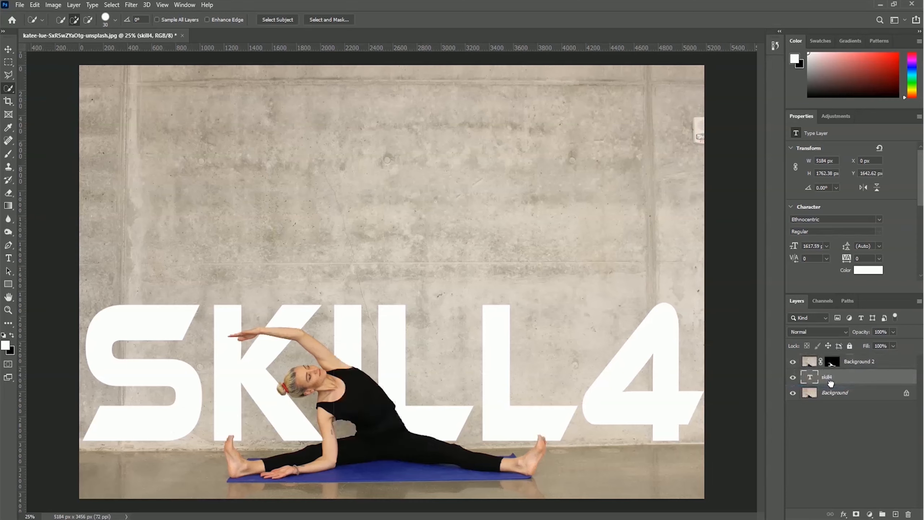